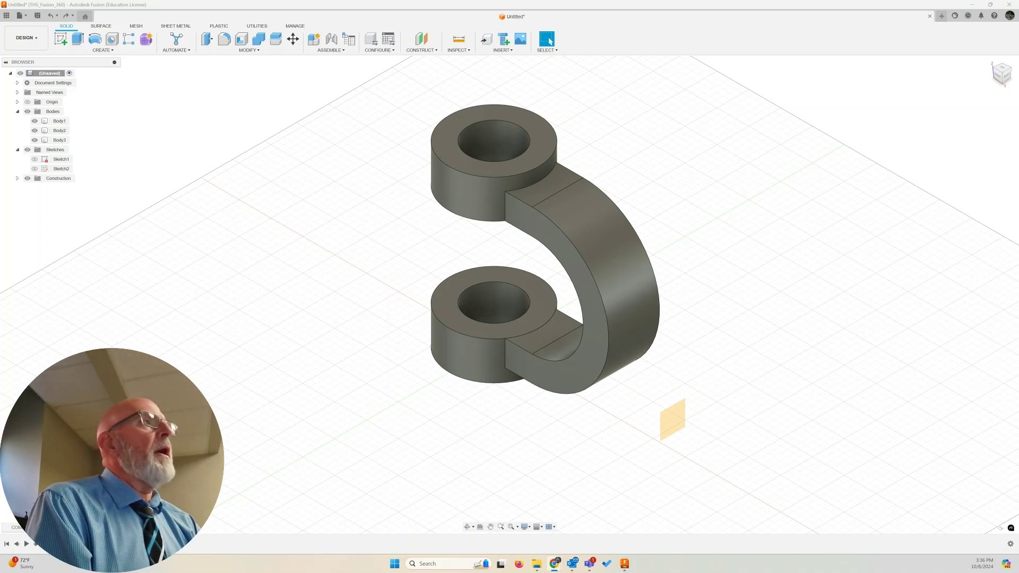
# - Start a sketch on the side origin plane and draw a 40 mm diameter circle
pyautogui.click(60, 39)
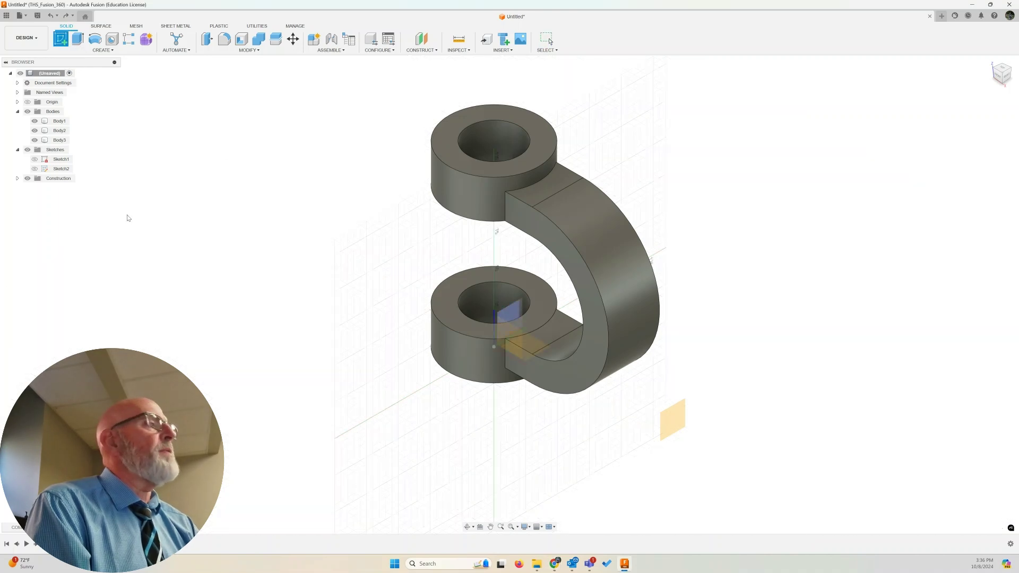
pyautogui.click(676, 416)
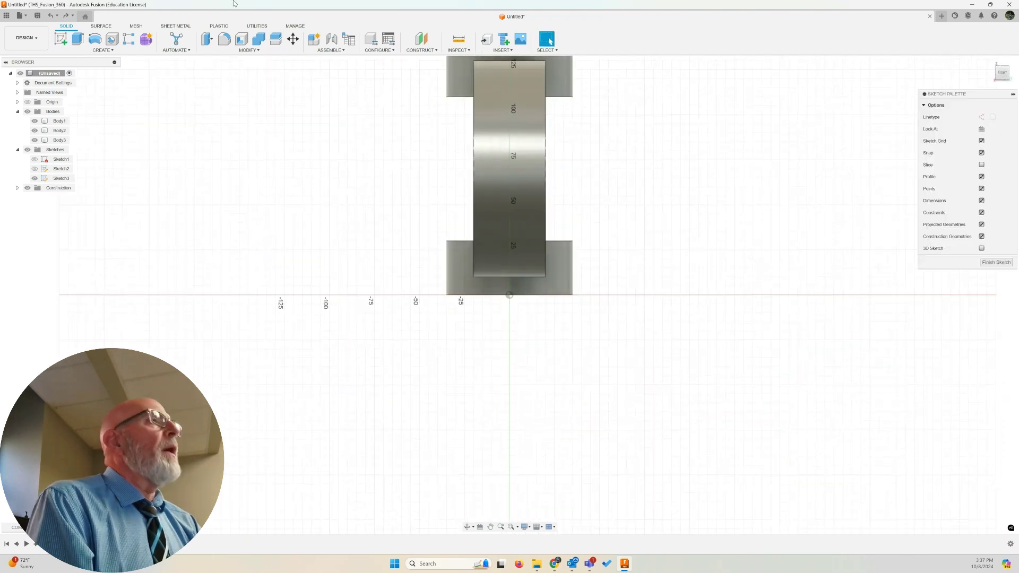
pyautogui.click(95, 39)
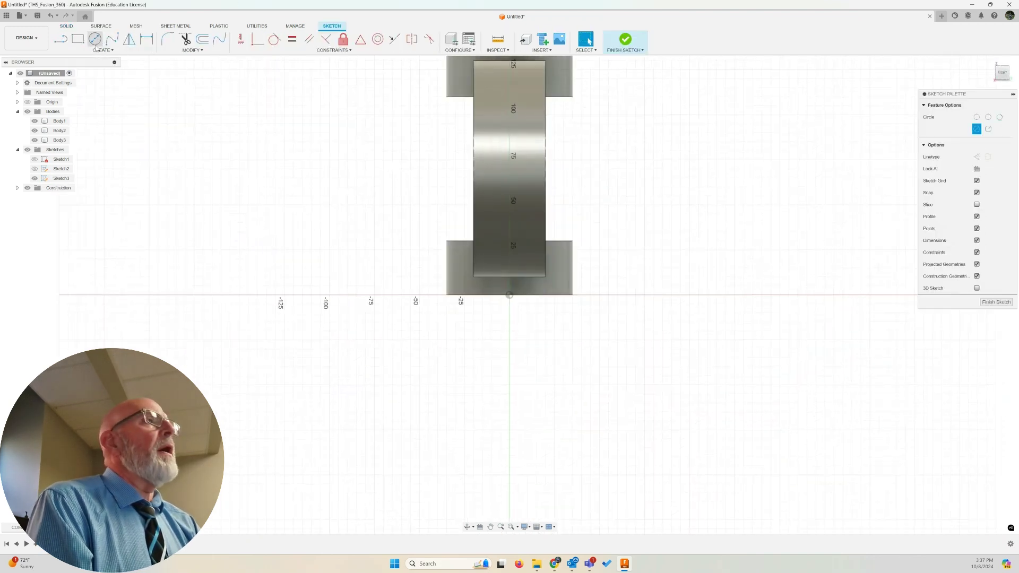
pyautogui.click(510, 187)
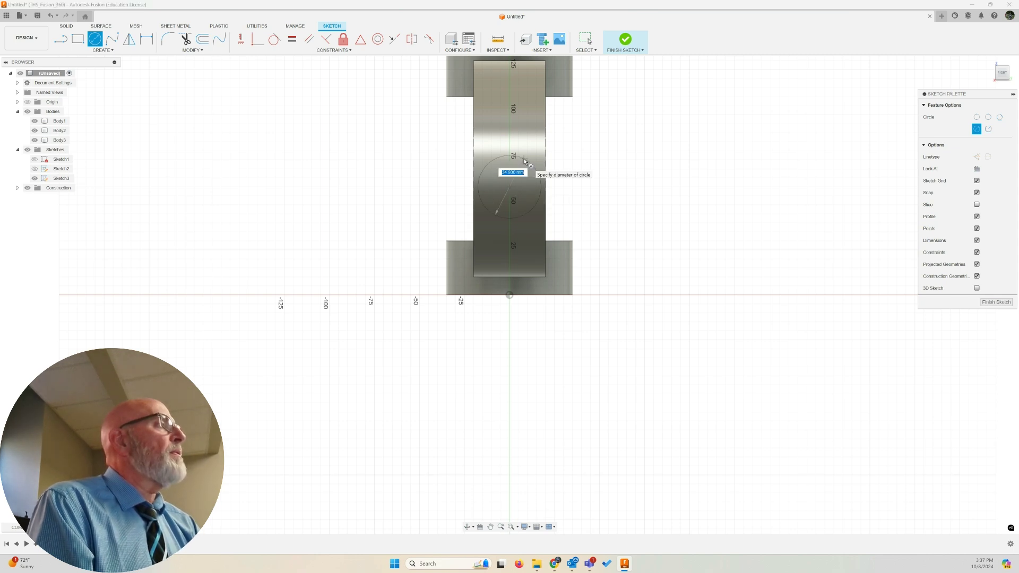
pyautogui.write('40')
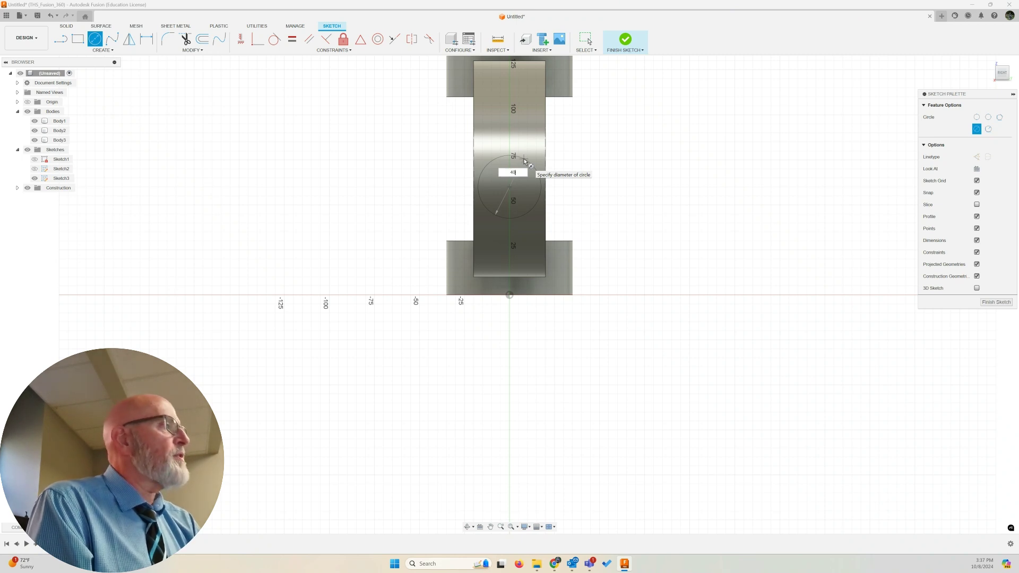
pyautogui.press('Tab')
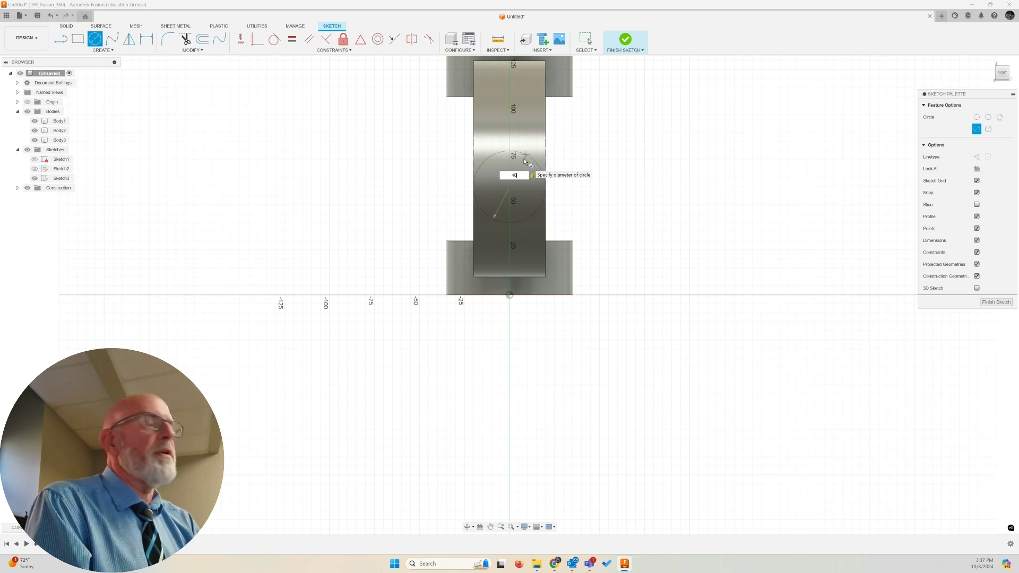
pyautogui.press('Return')
pyautogui.press('Escape')
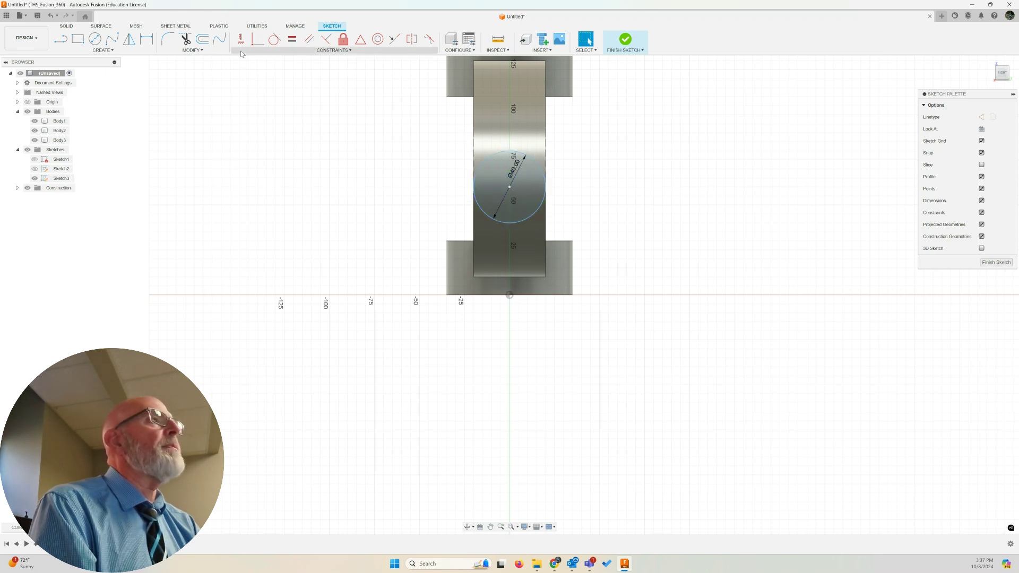
# - Dimension the circle's centre 70 mm vertically above the origin
pyautogui.click(146, 38)
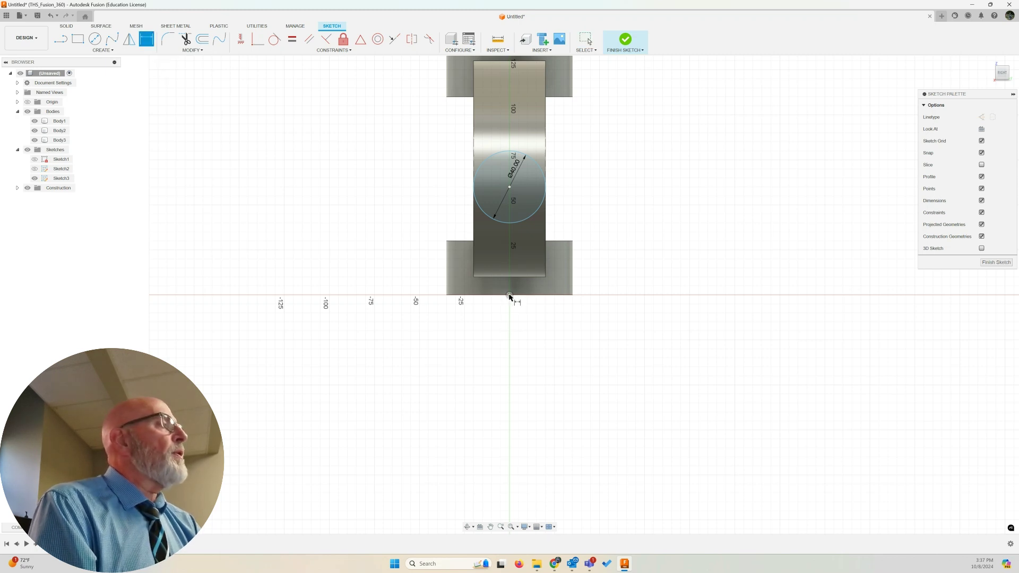
pyautogui.click(509, 188)
pyautogui.click(595, 178)
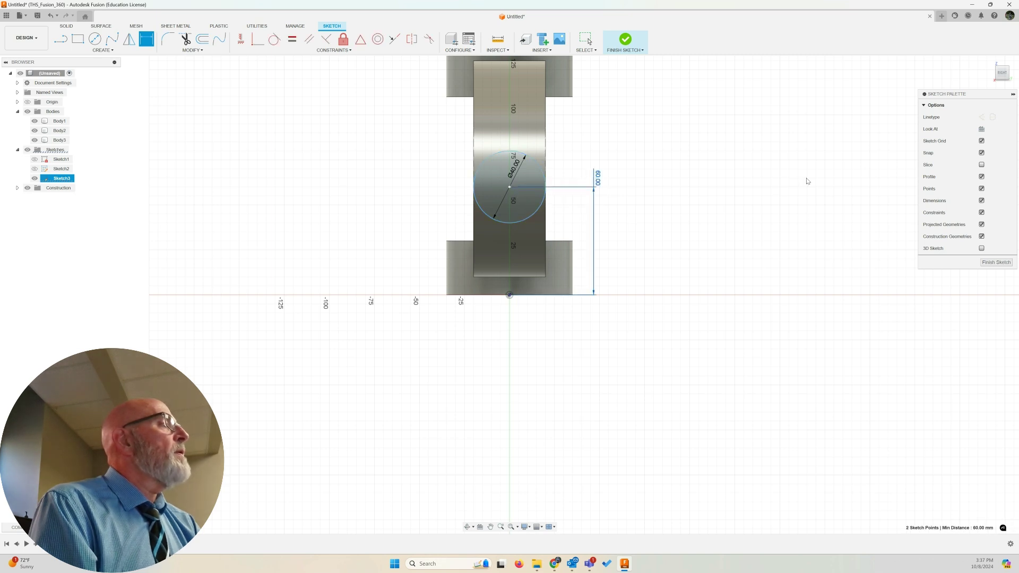
pyautogui.write('1')
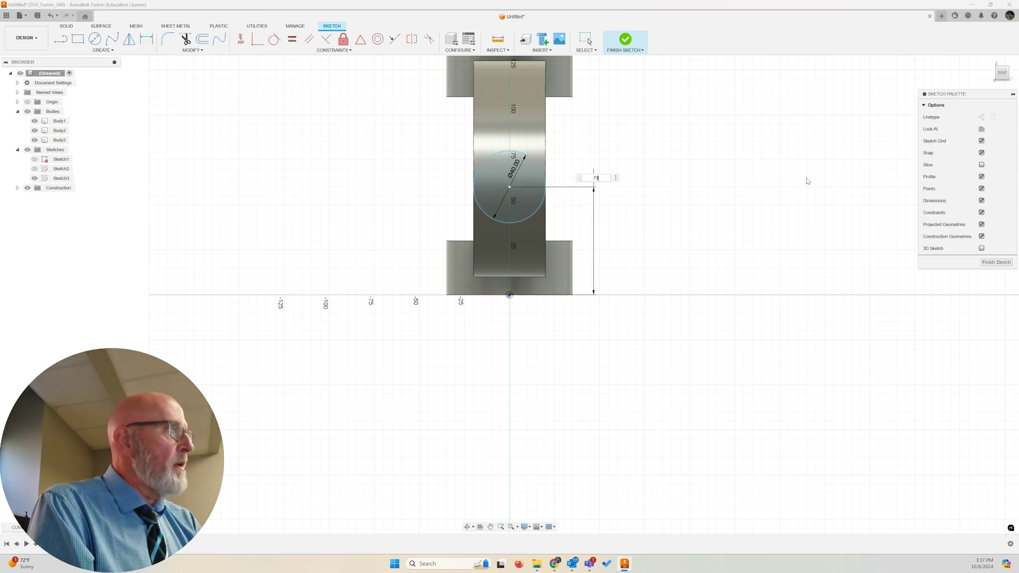
pyautogui.write('0')
pyautogui.press('Return')
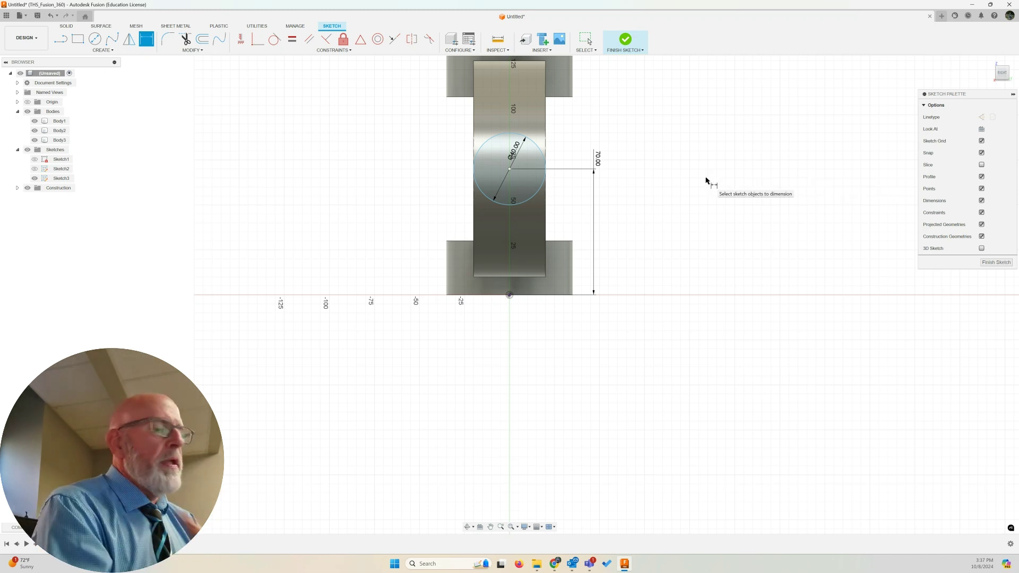
pyautogui.press('Escape')
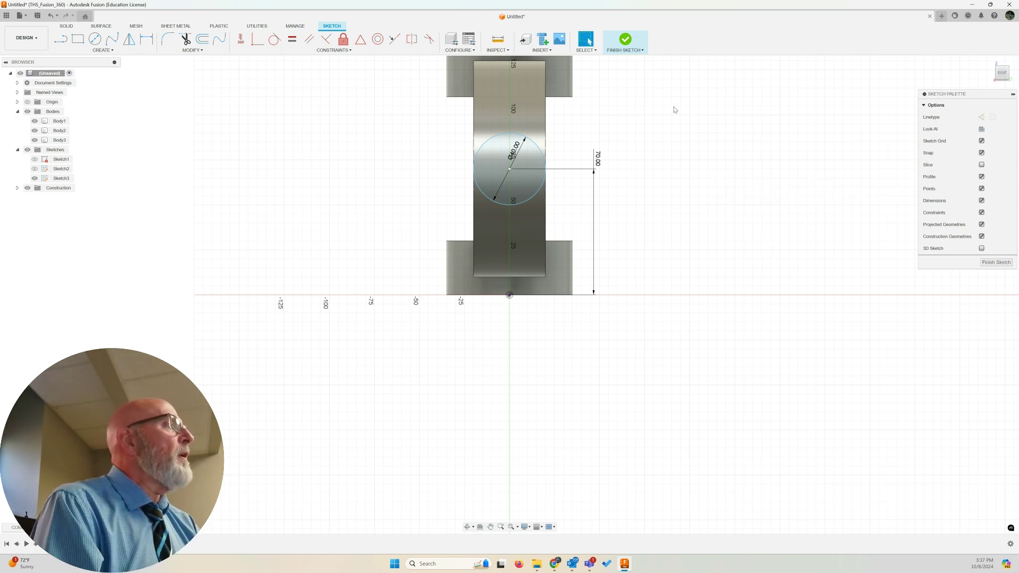
# - Extrude the 40 mm circle To Object up to the yoke's curved face as a New Body
pyautogui.click(625, 40)
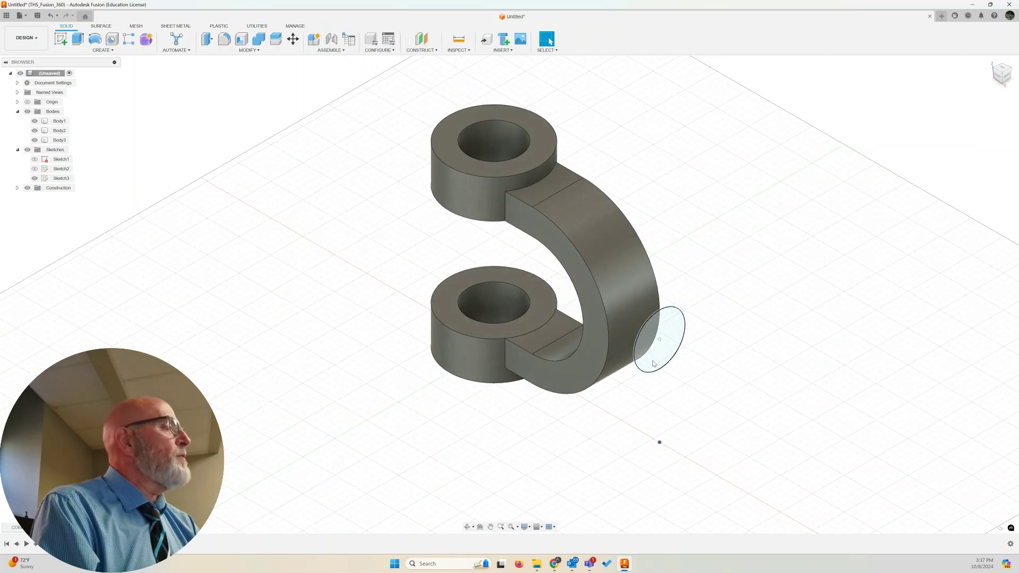
pyautogui.click(664, 345)
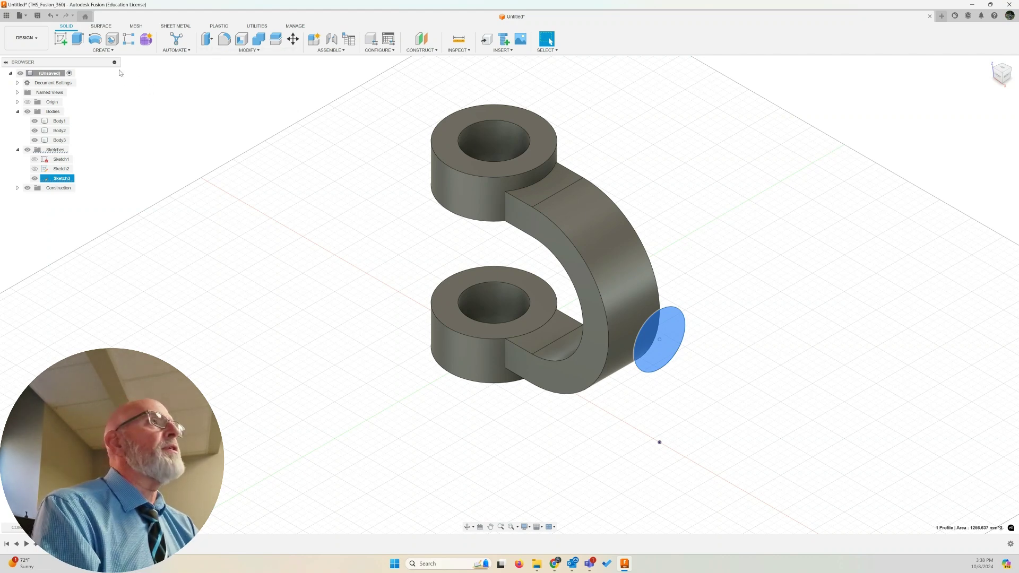
pyautogui.click(77, 39)
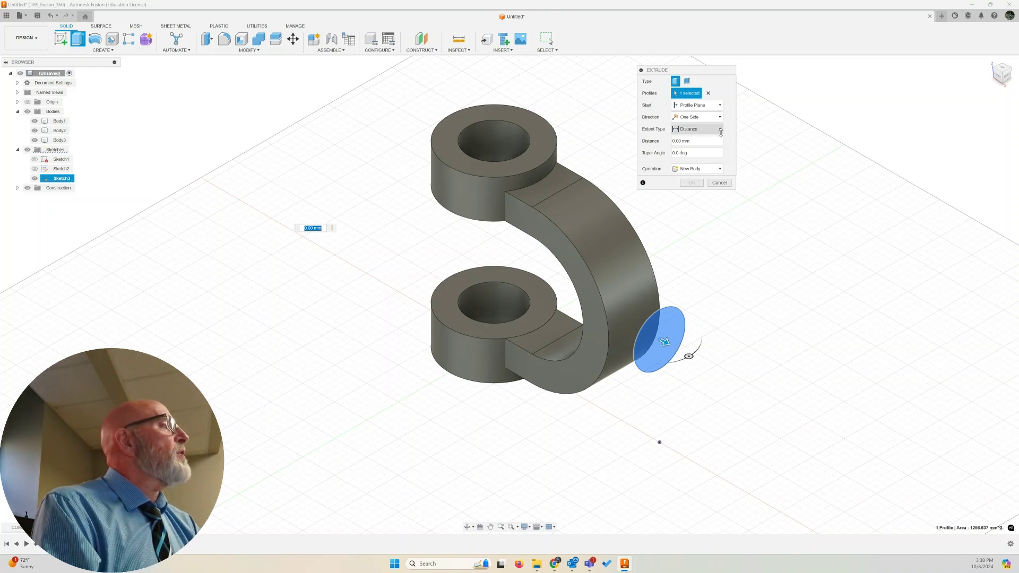
pyautogui.click(720, 130)
pyautogui.click(693, 142)
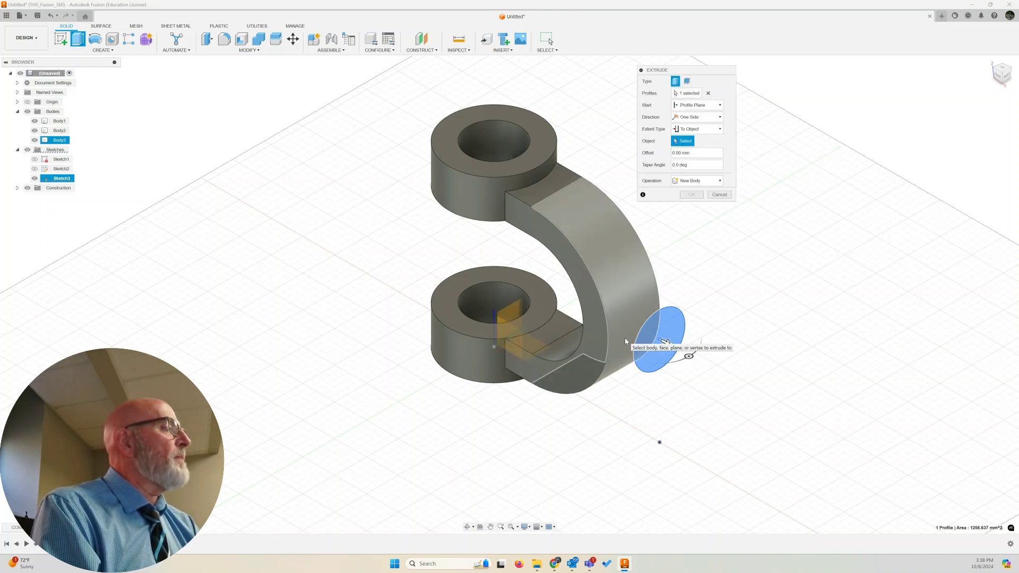
pyautogui.click(666, 343)
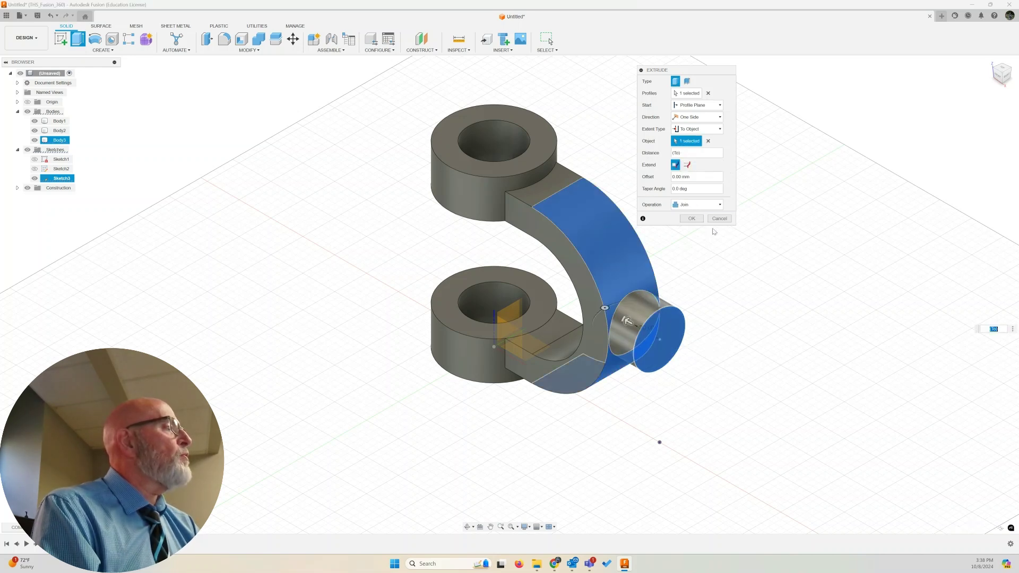
pyautogui.click(686, 206)
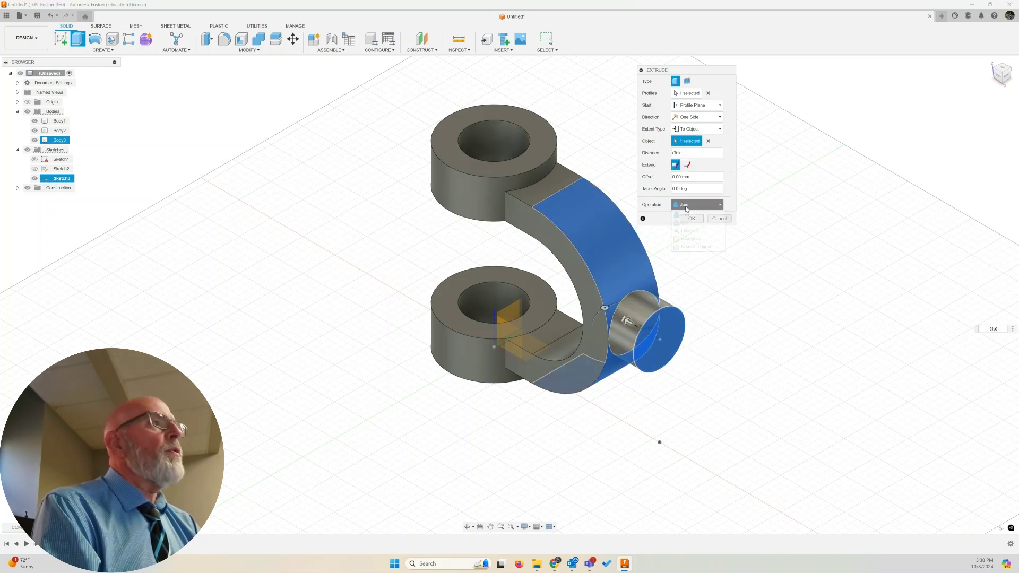
pyautogui.click(690, 239)
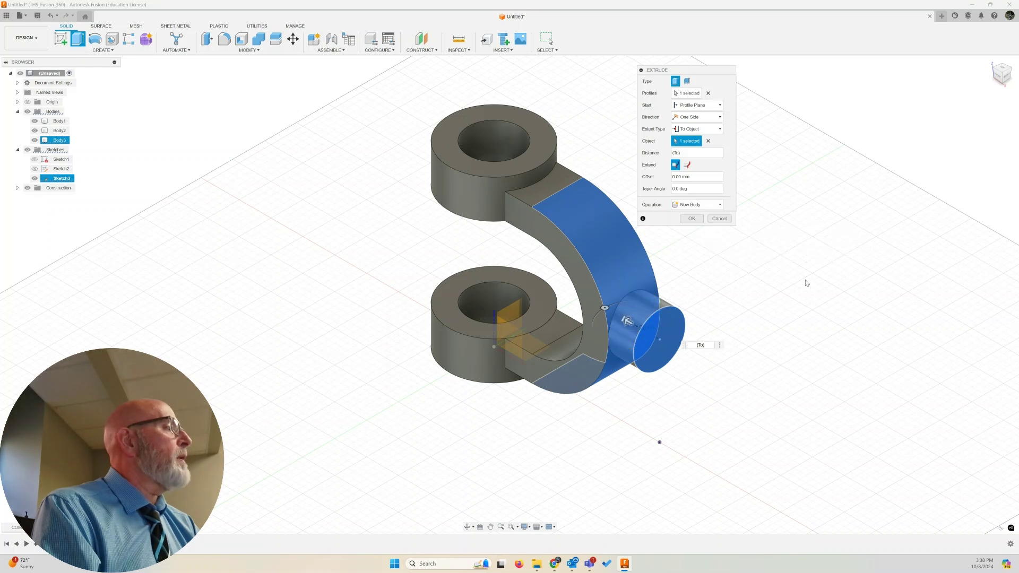
pyautogui.click(692, 218)
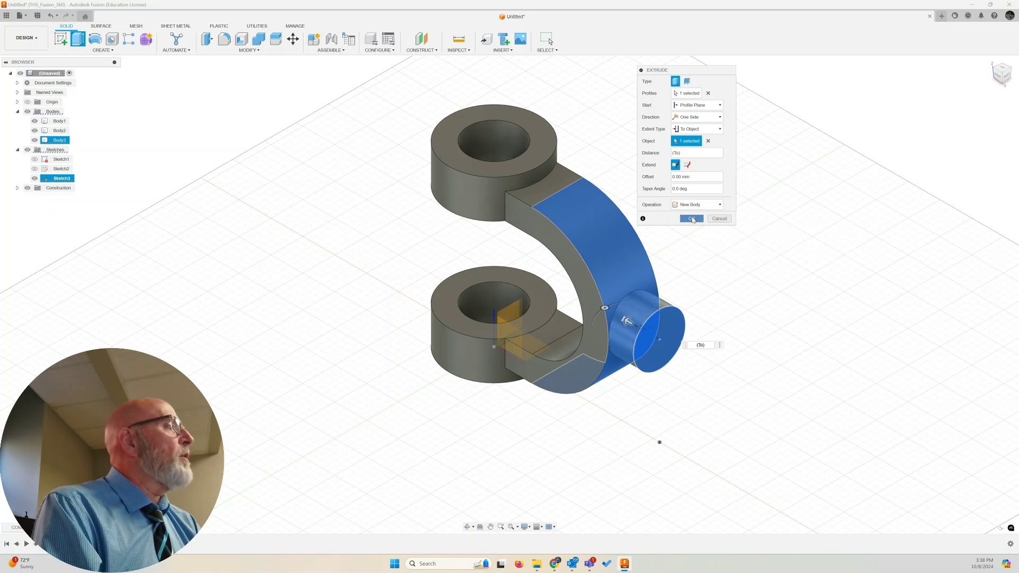
# - Check the front view, return to the home view, and start a sketch on the boss end face
pyautogui.click(1000, 79)
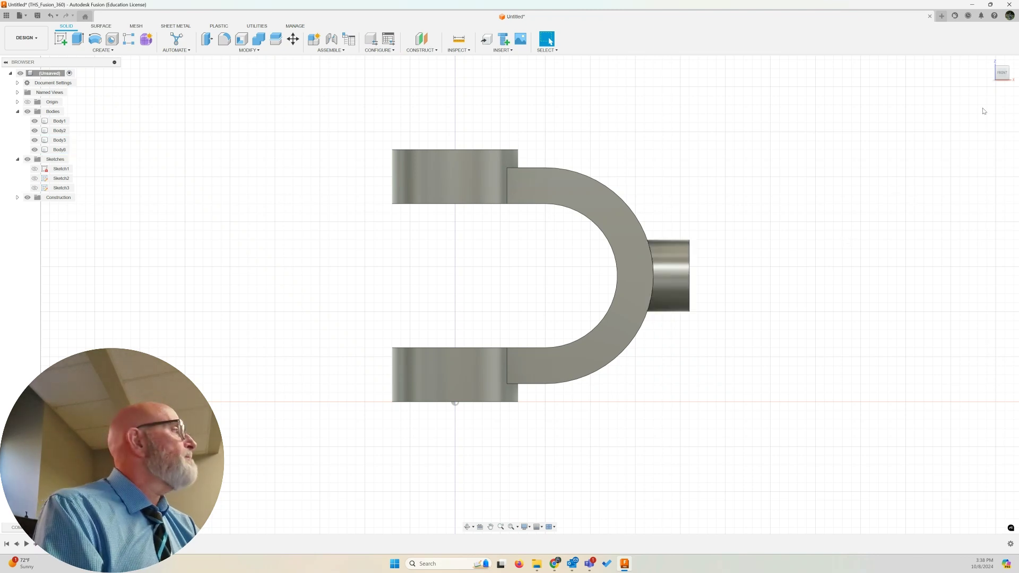
pyautogui.click(990, 61)
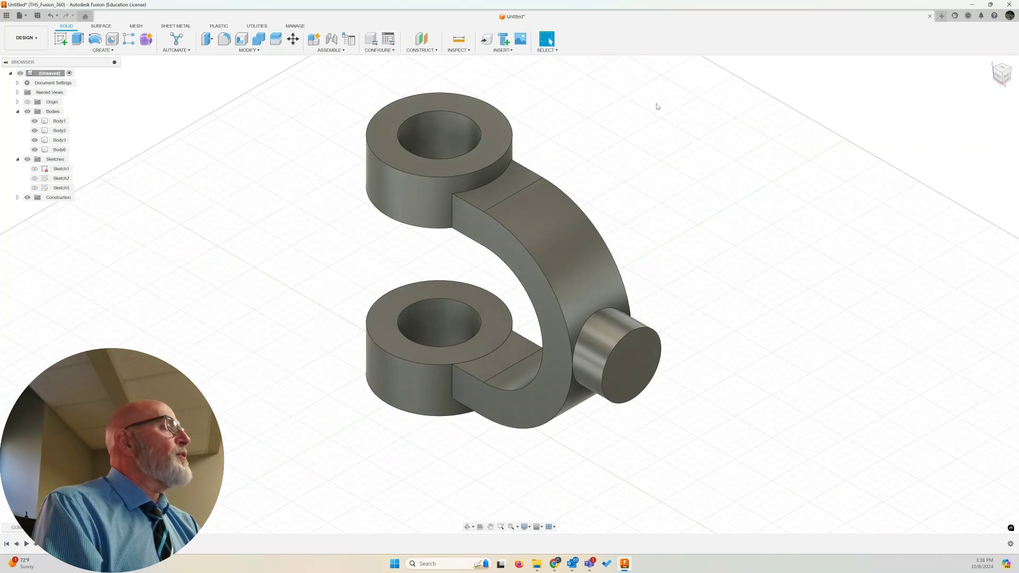
pyautogui.click(60, 43)
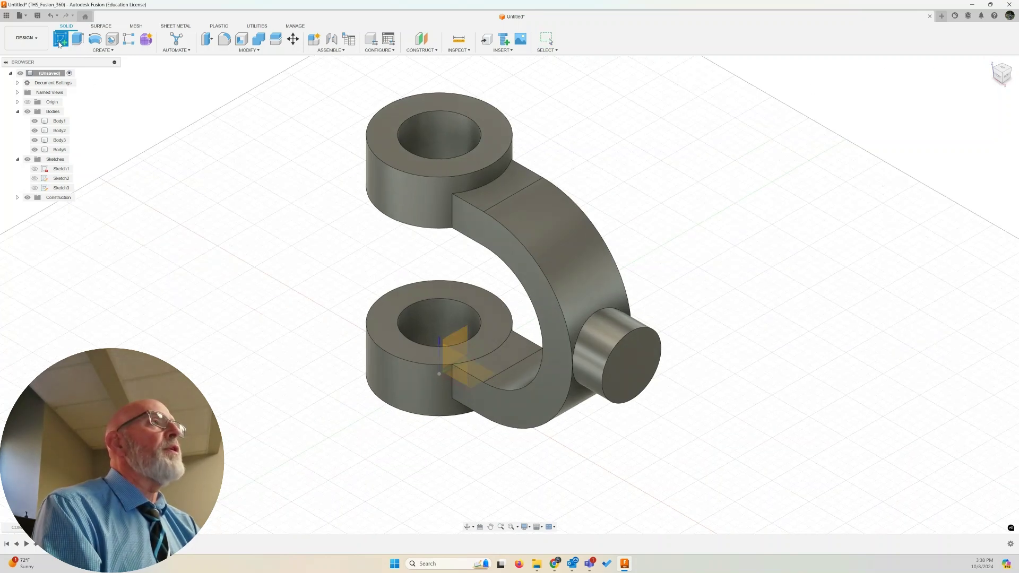
pyautogui.click(633, 365)
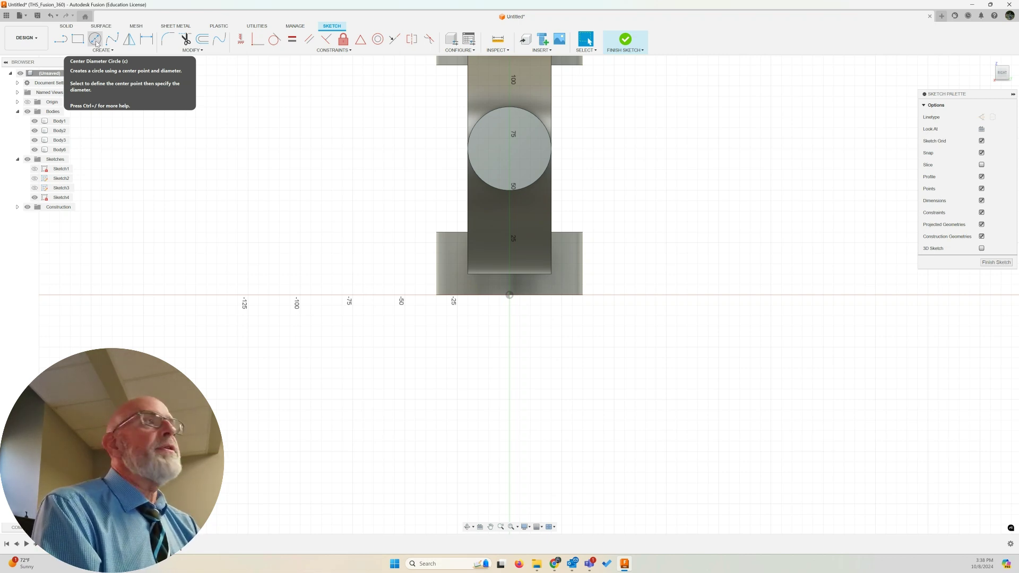
# - Draw a 28 mm circle centred on the boss and finish the sketch
pyautogui.click(95, 40)
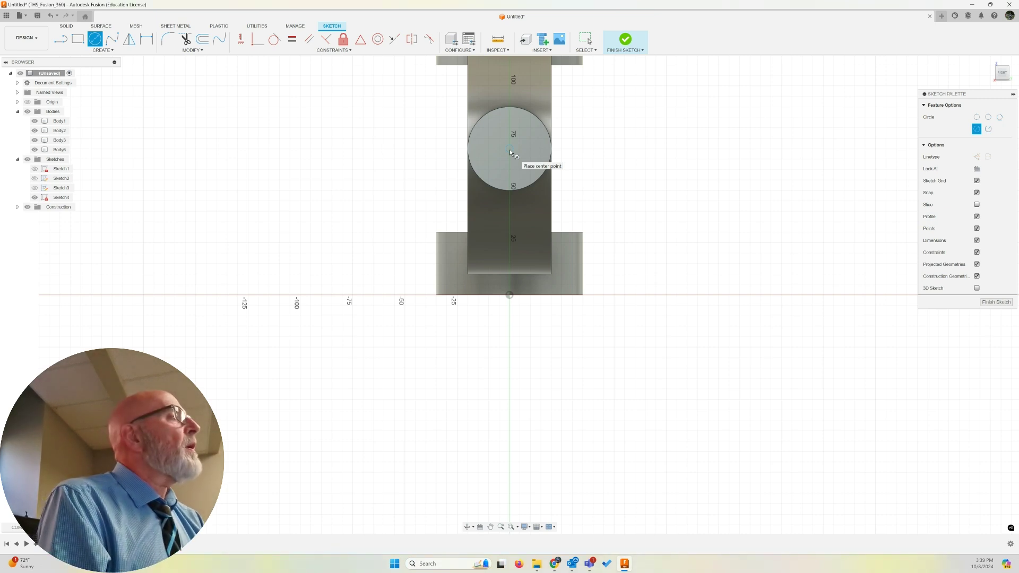
pyautogui.click(511, 153)
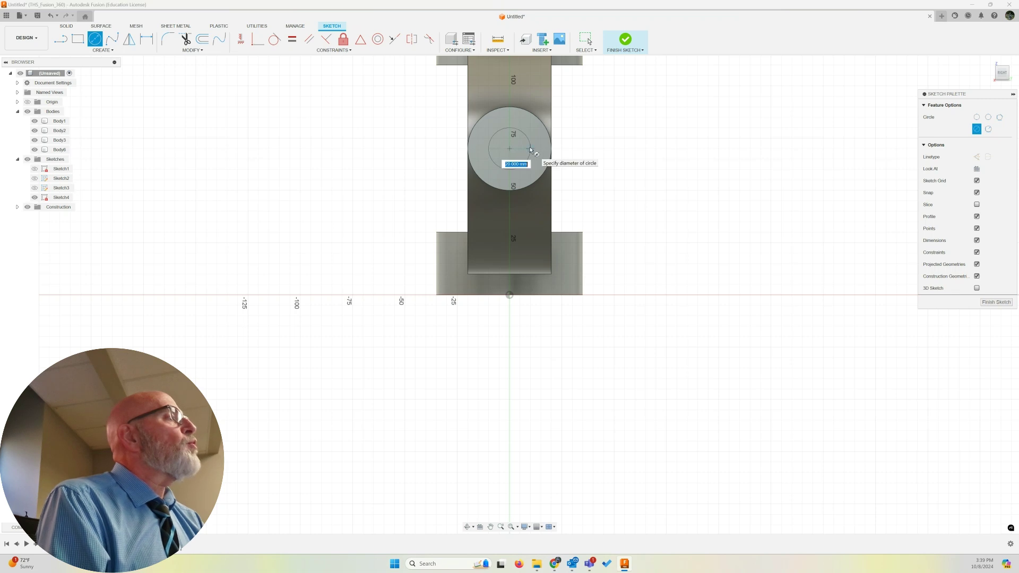
pyautogui.write('28')
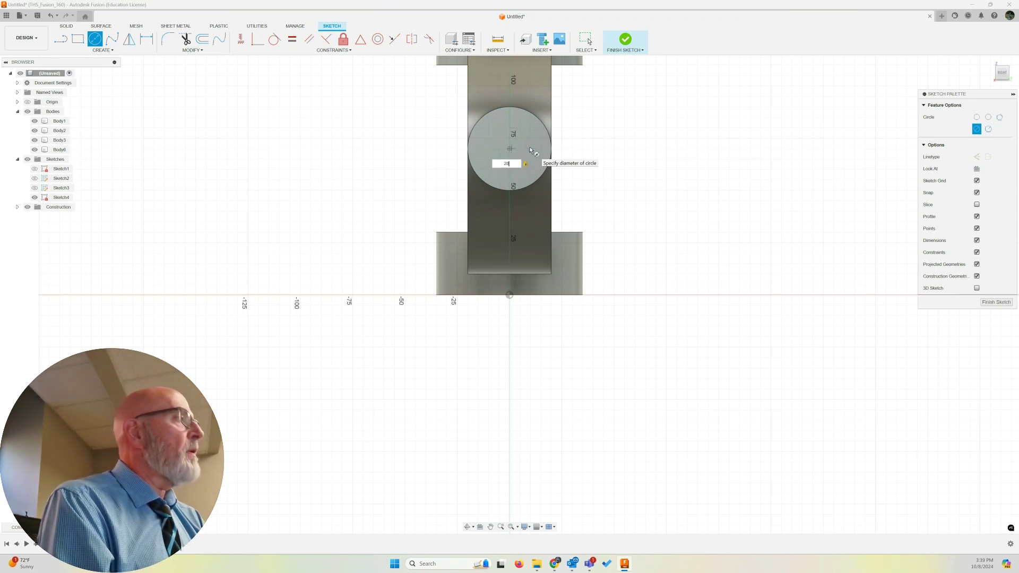
pyautogui.press('Return')
pyautogui.press('Escape')
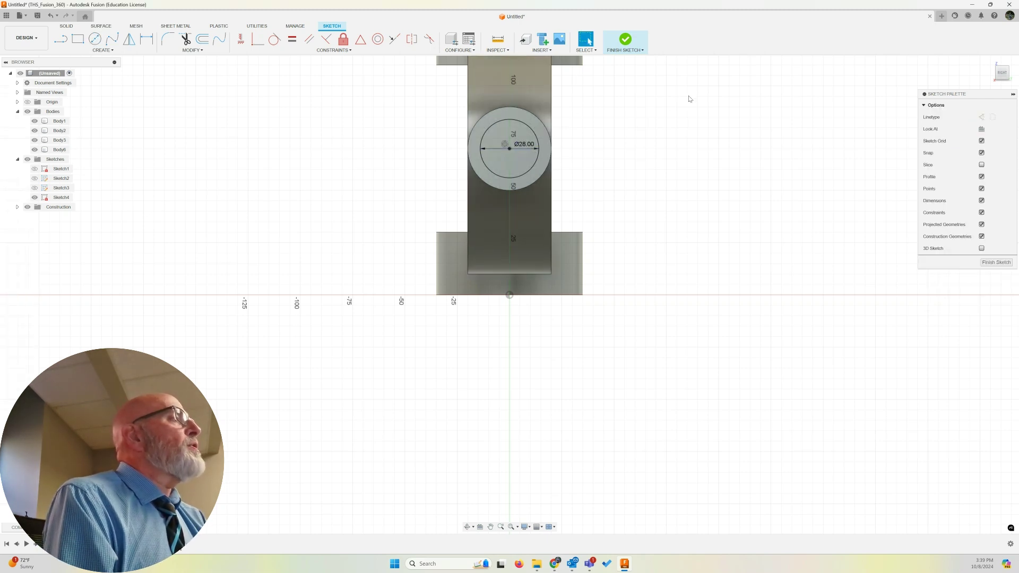
pyautogui.click(624, 41)
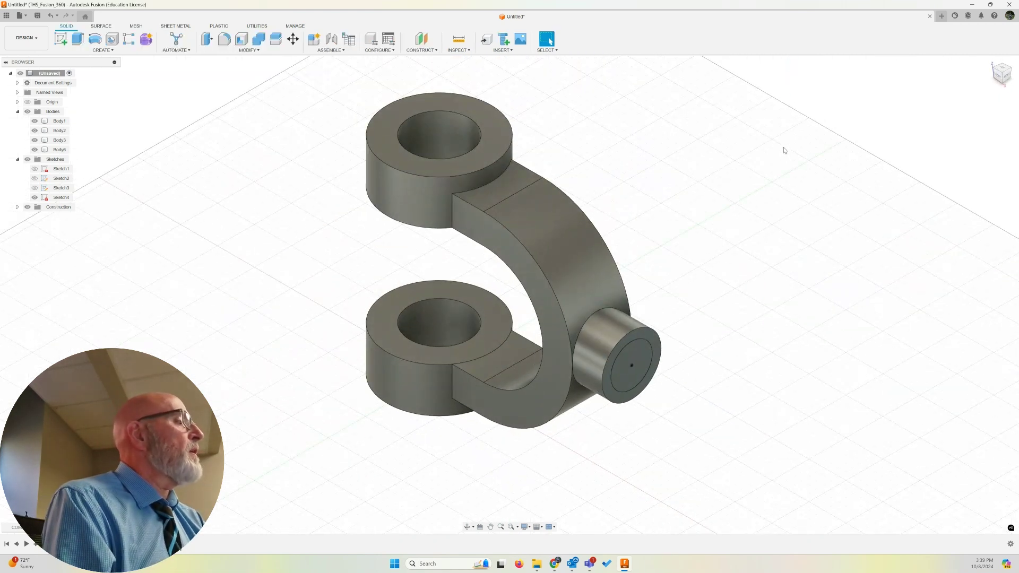
# - Extrude the 28 mm circle 70 mm as a New Body to form the shaft
pyautogui.press('e')
pyautogui.click(635, 370)
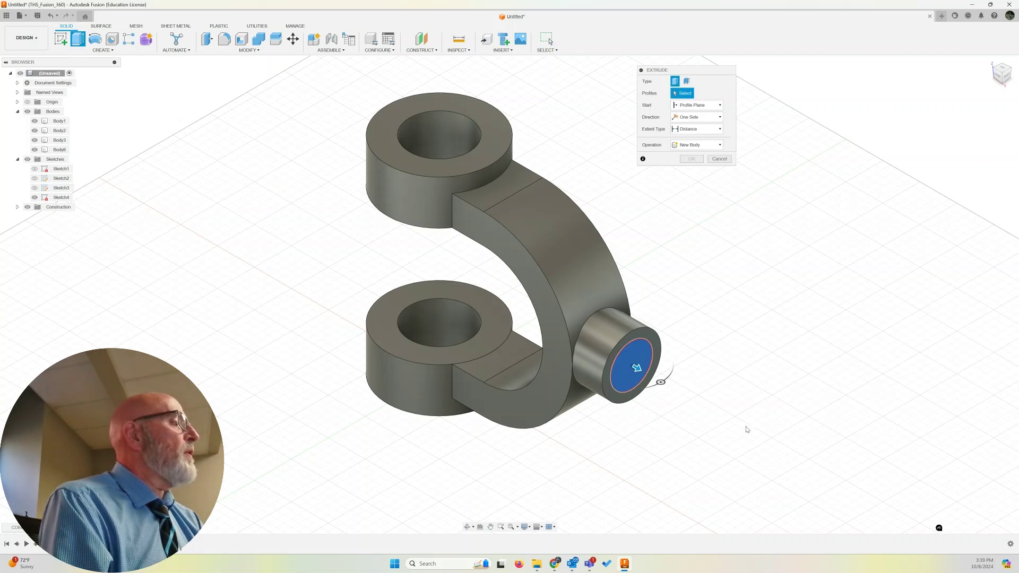
pyautogui.write('70')
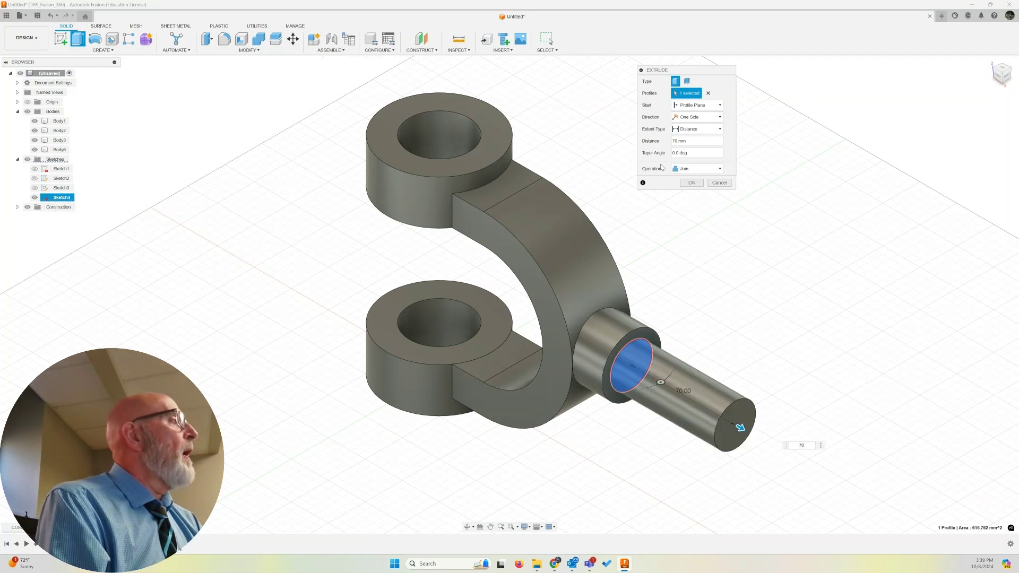
pyautogui.click(697, 169)
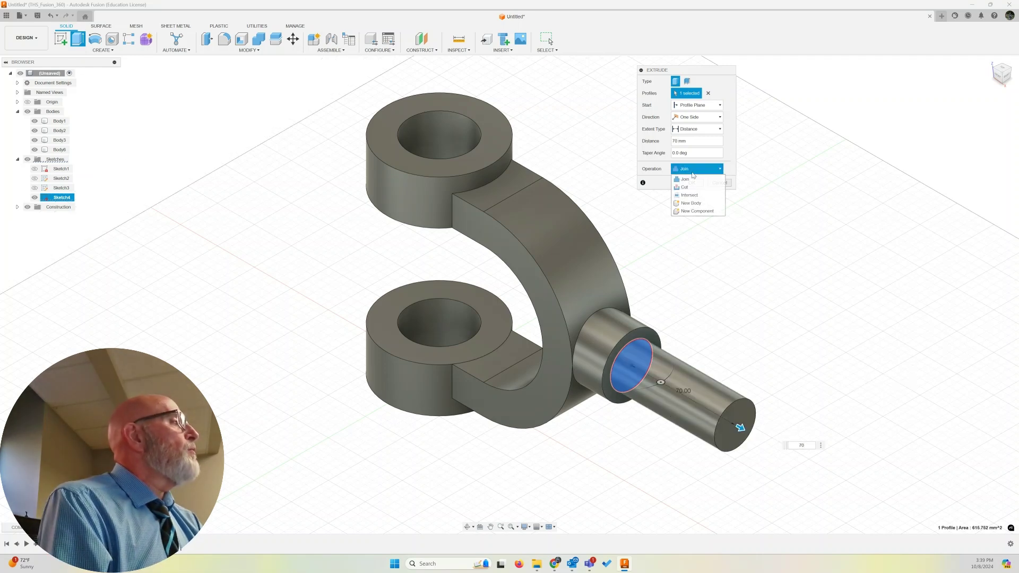
pyautogui.click(690, 203)
pyautogui.press('Return')
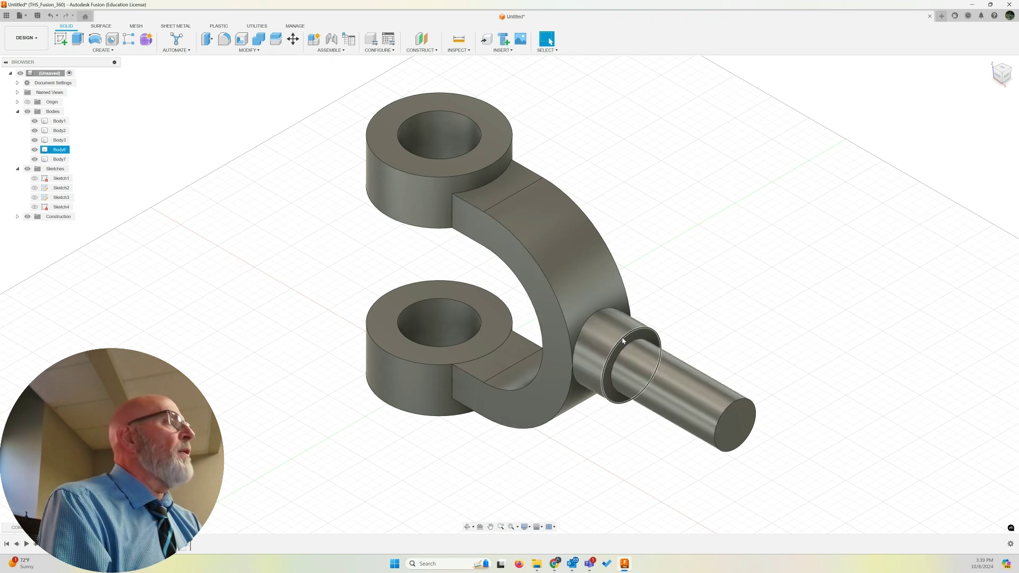
# - Fillet the shoulder edge between shaft and boss with a 5 mm radius
pyautogui.click(223, 41)
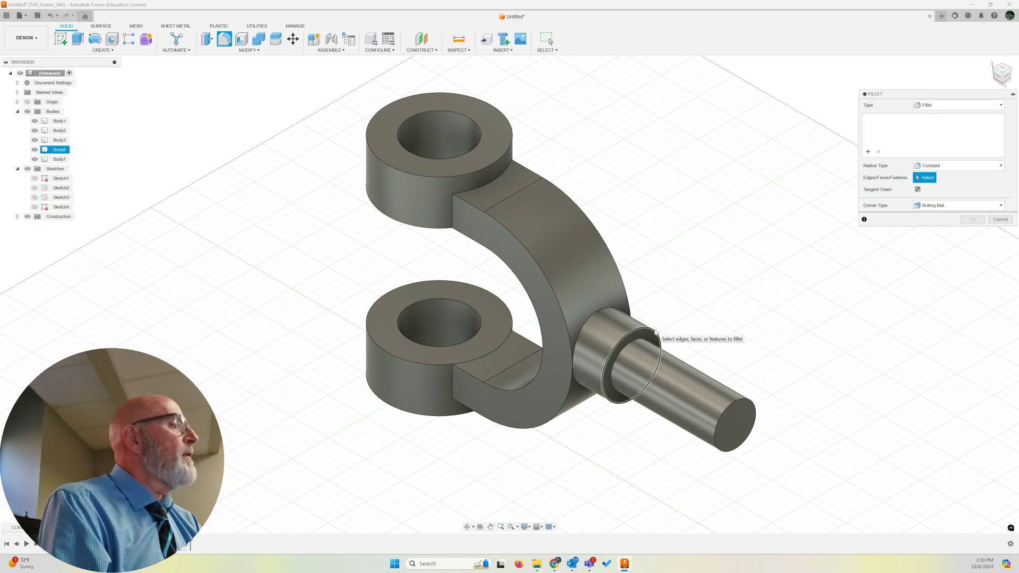
pyautogui.click(715, 319)
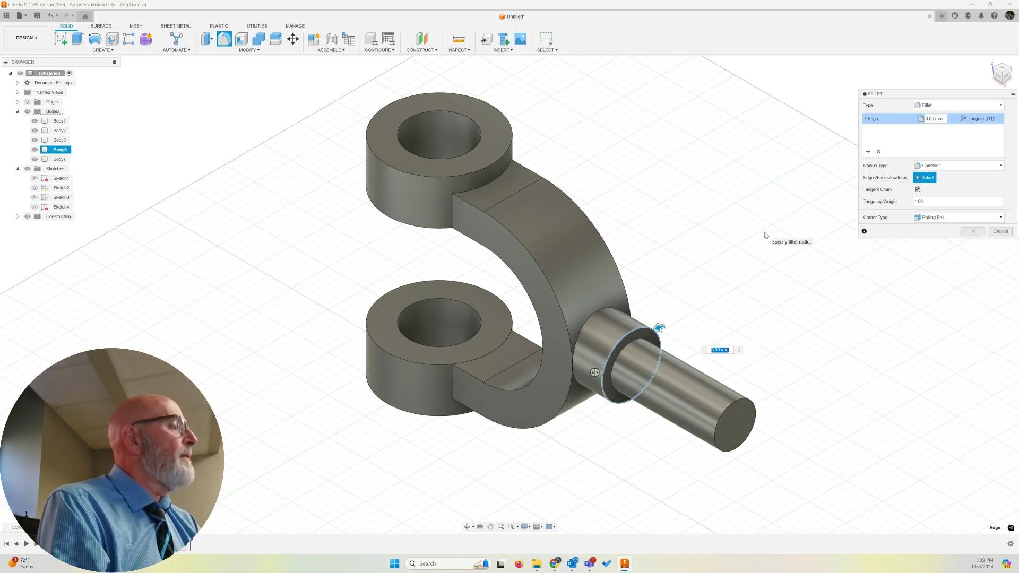
pyautogui.write('5')
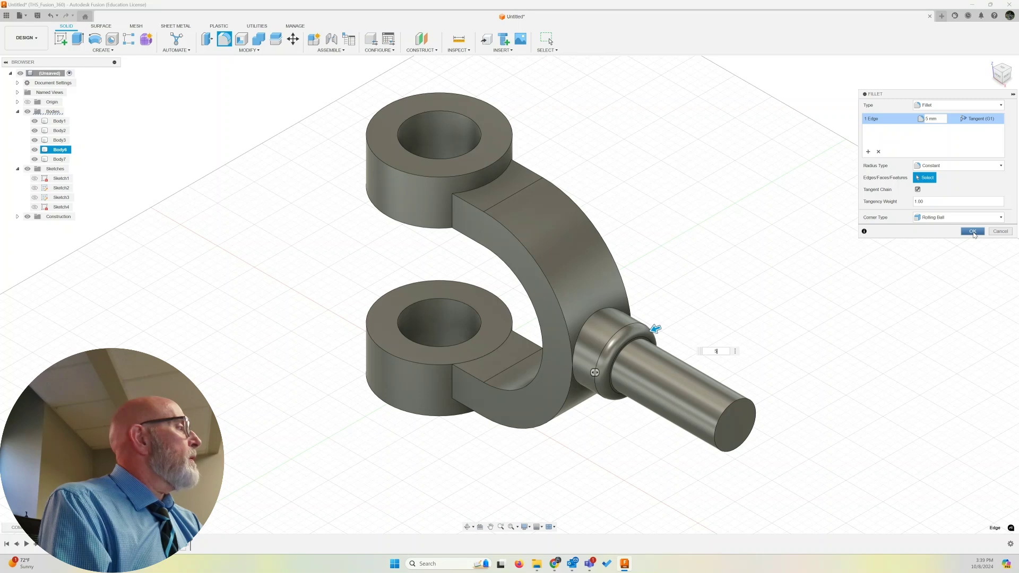
pyautogui.click(967, 232)
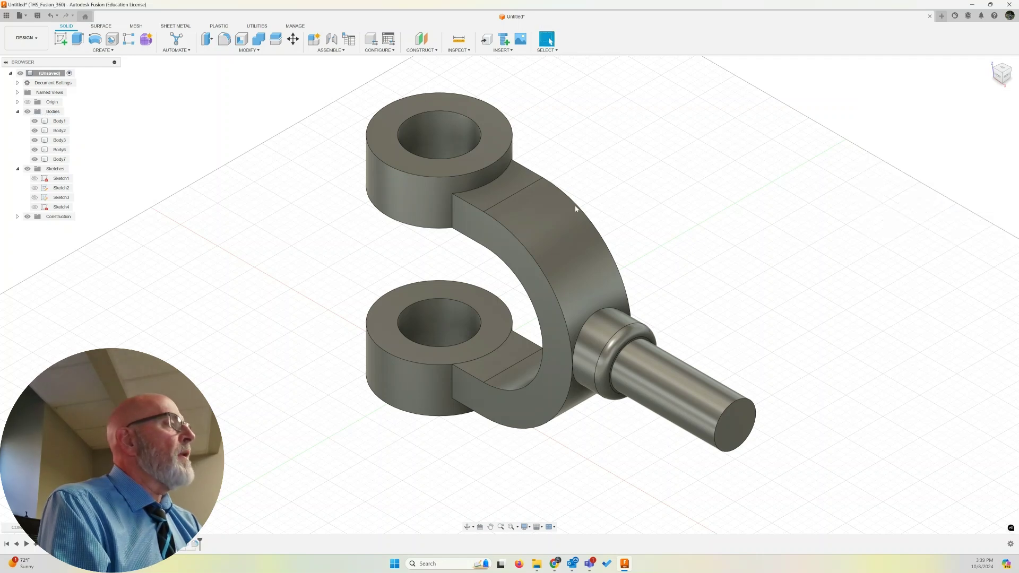